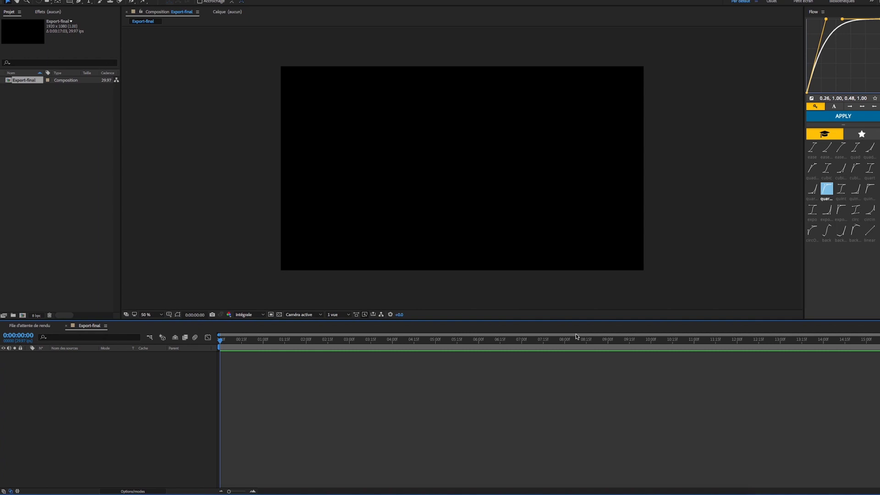
# - Draw a large teal square in the middle of the composition and duplicate its shape layer
pyautogui.click(70, 2)
pyautogui.moveTo(361, 97)
pyautogui.mouseDown()
pyautogui.moveTo(378, 118)
pyautogui.moveTo(517, 200)
pyautogui.moveTo(533, 184)
pyautogui.moveTo(548, 191)
pyautogui.mouseUp()
pyautogui.click(216, 357)
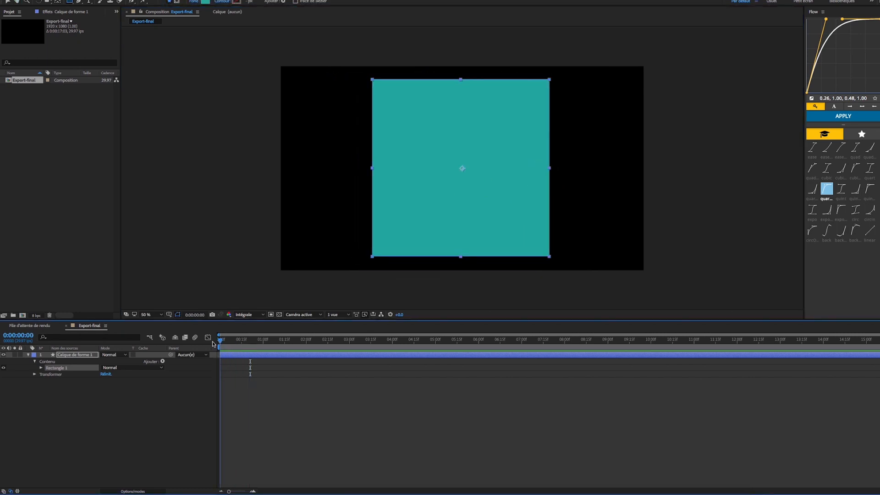
pyautogui.click(87, 356)
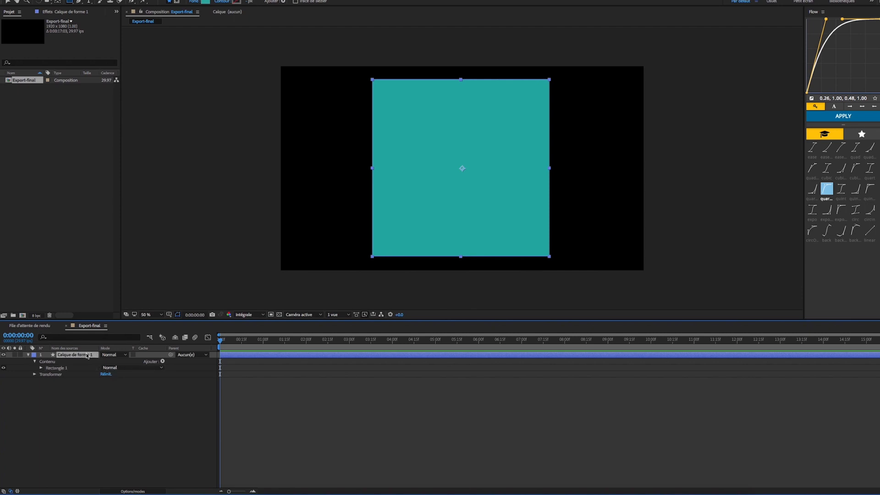
pyautogui.press('super+d')
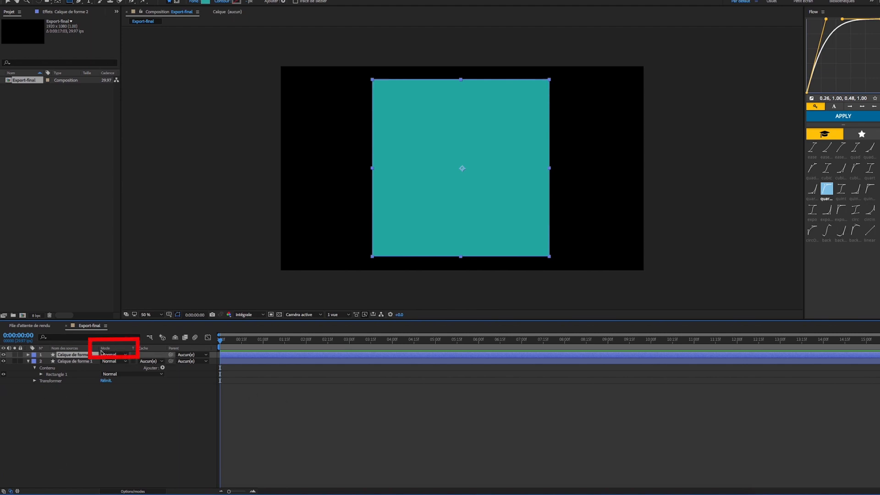
# - Set the blending mode of the duplicate layer, Calque de forme 2, to Fondu dansant
pyautogui.click(131, 492)
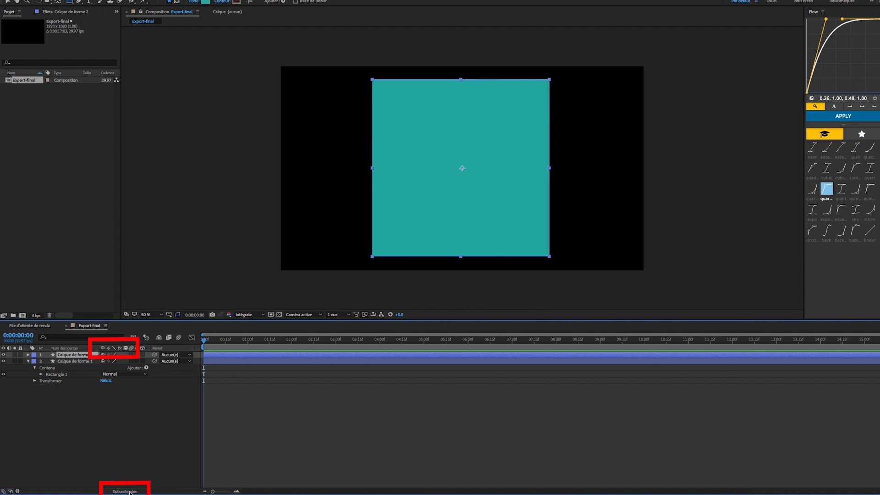
pyautogui.click(130, 491)
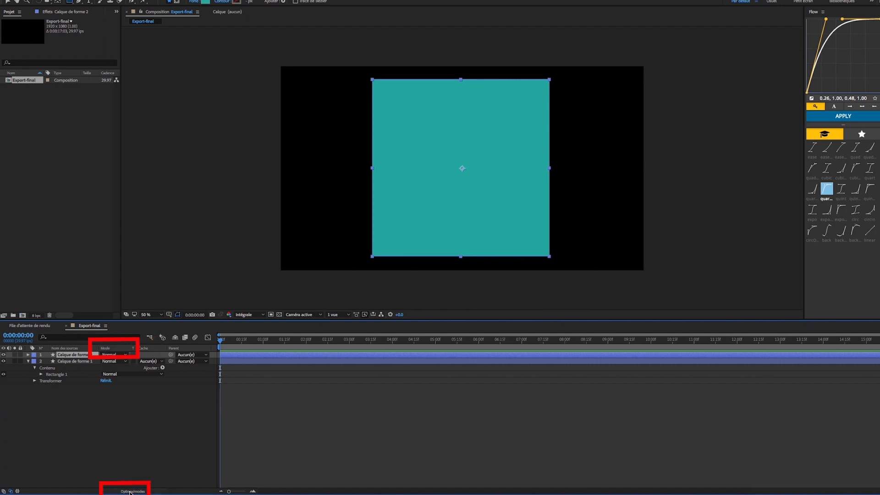
pyautogui.click(124, 355)
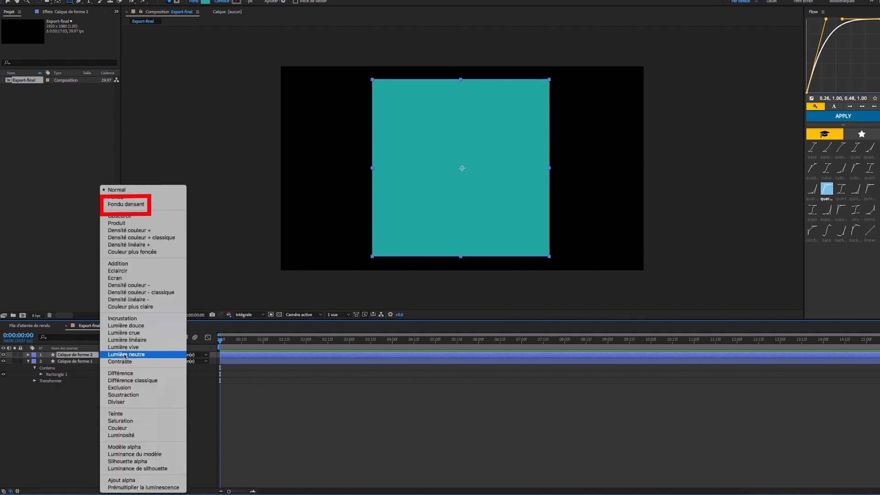
pyautogui.click(148, 205)
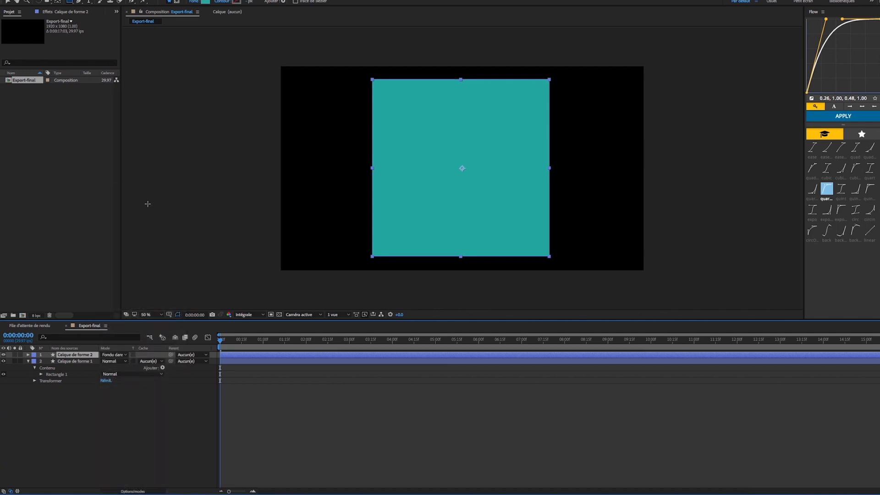
# - Hide the original layer, Calque de forme 1, and select Calque de forme 2
pyautogui.click(72, 362)
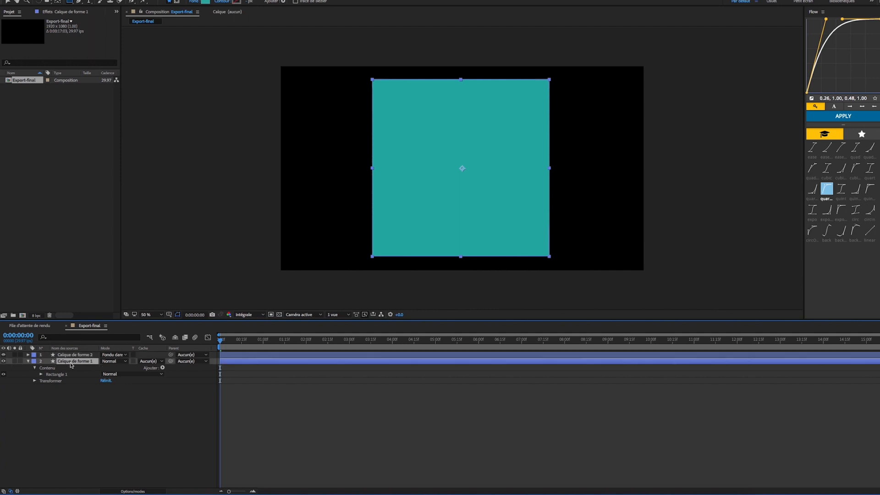
pyautogui.click(3, 361)
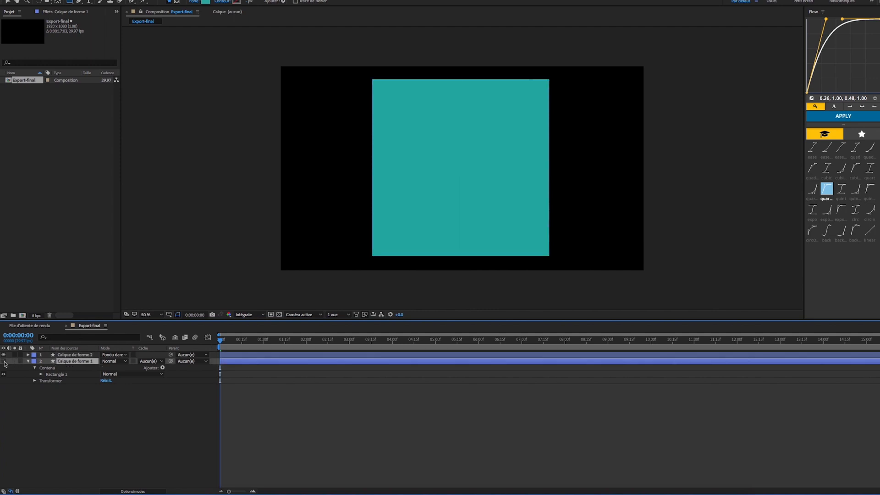
pyautogui.click(68, 355)
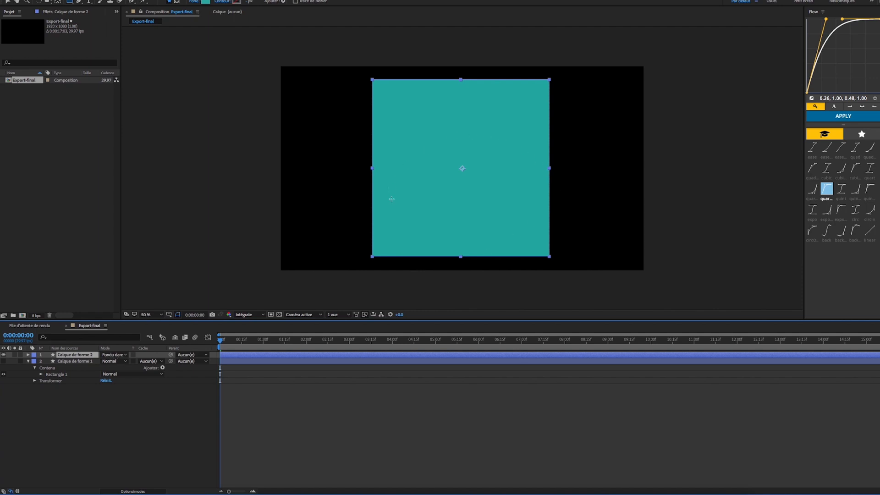
# - Examine the square's edge up close during playback to see the Fondu dansant effect
pyautogui.scroll(2, 365, 200)
pyautogui.moveTo(284, 206); pyautogui.dragTo(518, 201)
pyautogui.scroll(1, 371, 217)
pyautogui.moveTo(326, 218); pyautogui.dragTo(383, 210)
pyautogui.press('space')
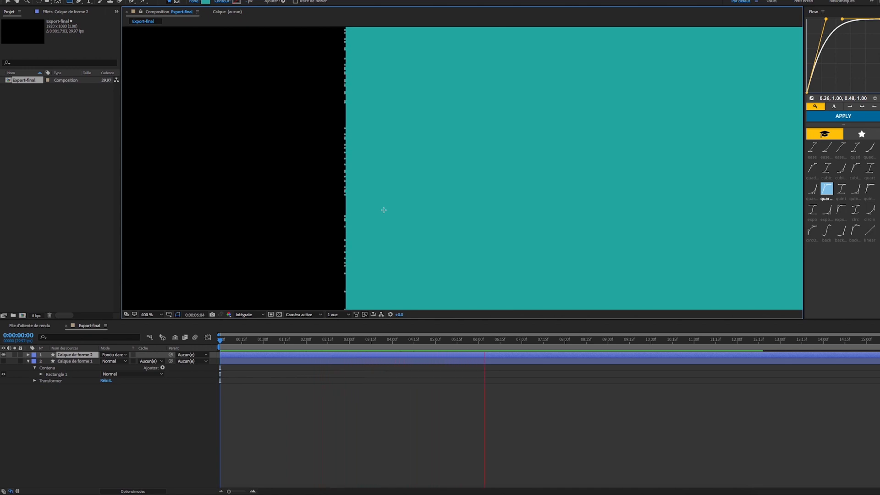
pyautogui.scroll(-6, 409, 195)
pyautogui.moveTo(607, 199); pyautogui.dragTo(489, 198)
pyautogui.click(147, 316)
pyautogui.click(148, 319)
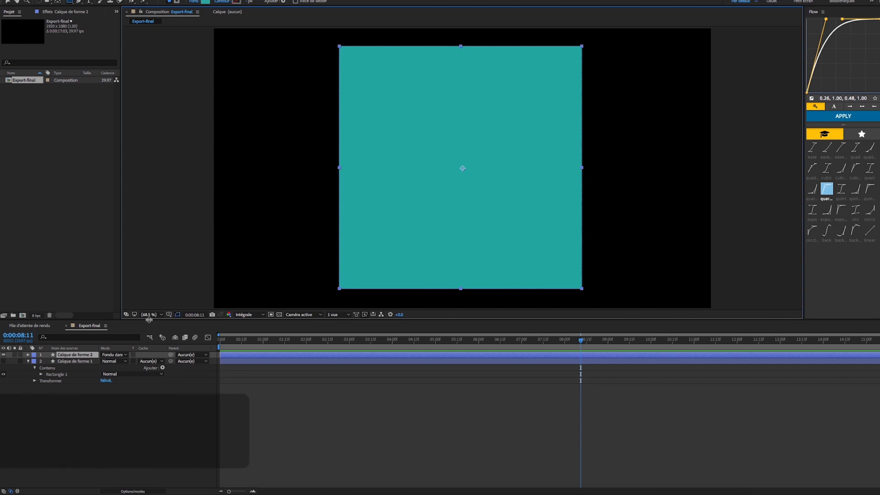
# - Lower the opacity of Calque de forme 2 to 7% and preview the grain from the start
pyautogui.click(79, 356)
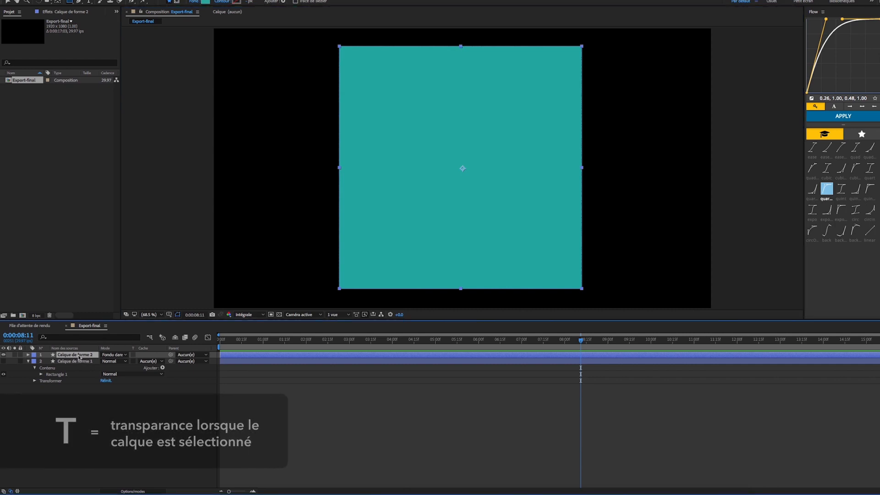
pyautogui.press('t')
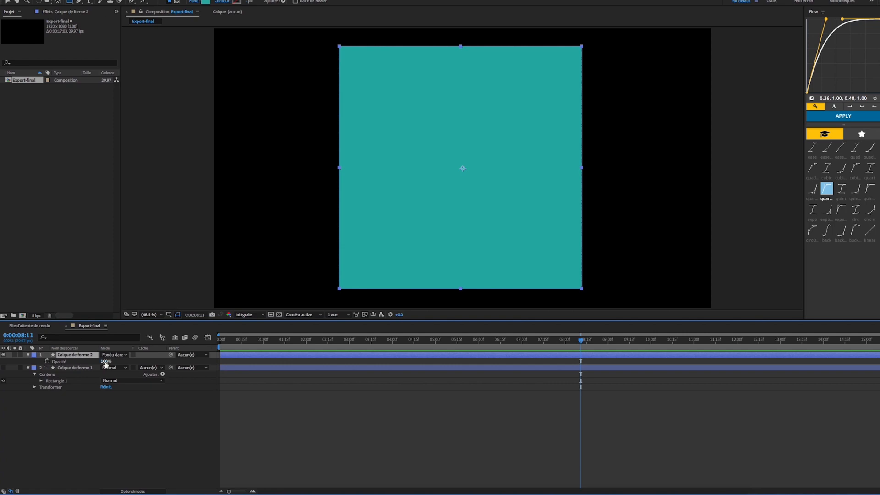
pyautogui.moveTo(105, 363); pyautogui.dragTo(70, 362)
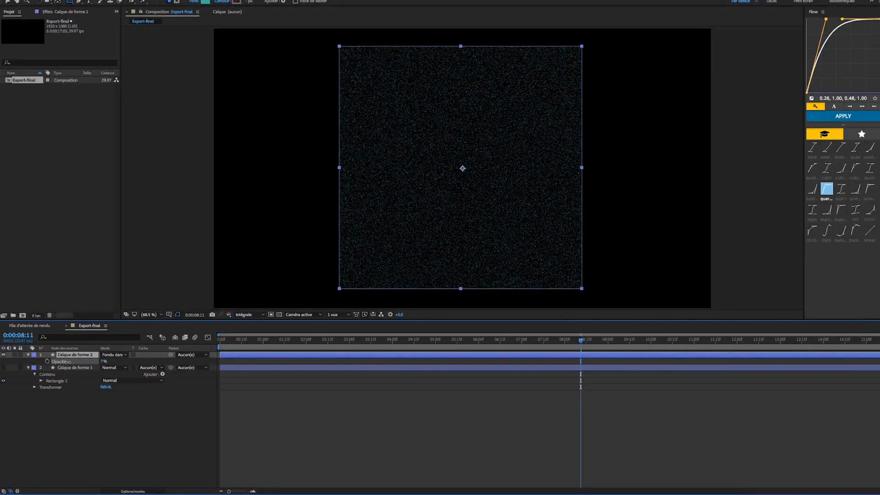
pyautogui.press('Home')
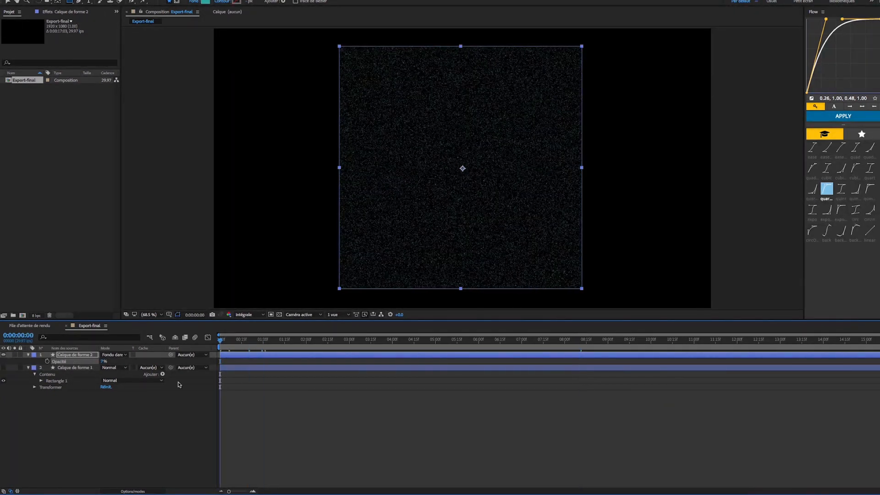
pyautogui.click(169, 446)
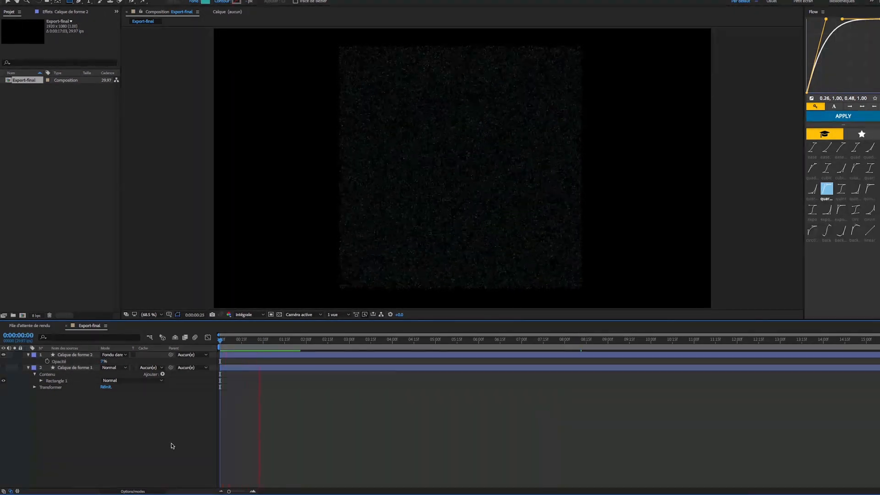
pyautogui.press('space')
# - Set the opacity of Calque de forme 2 to 60% and preview the animated grain
pyautogui.moveTo(103, 361); pyautogui.dragTo(121, 362)
pyautogui.press('space')
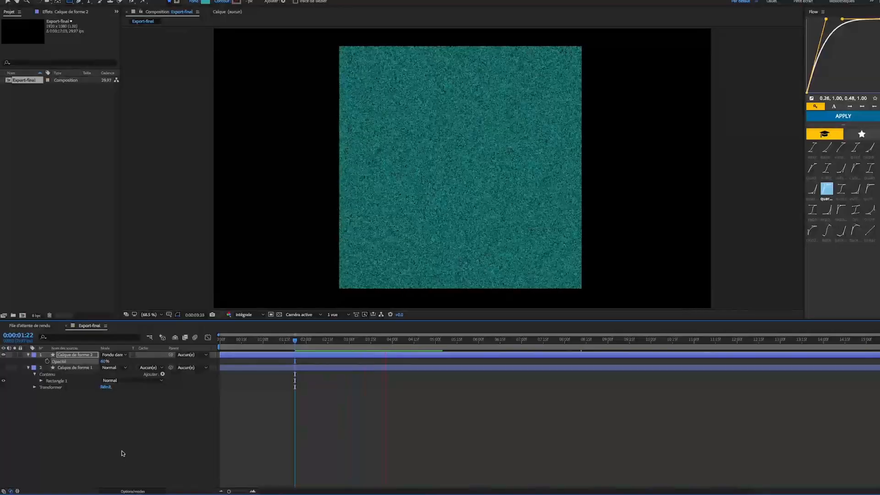
pyautogui.press('space')
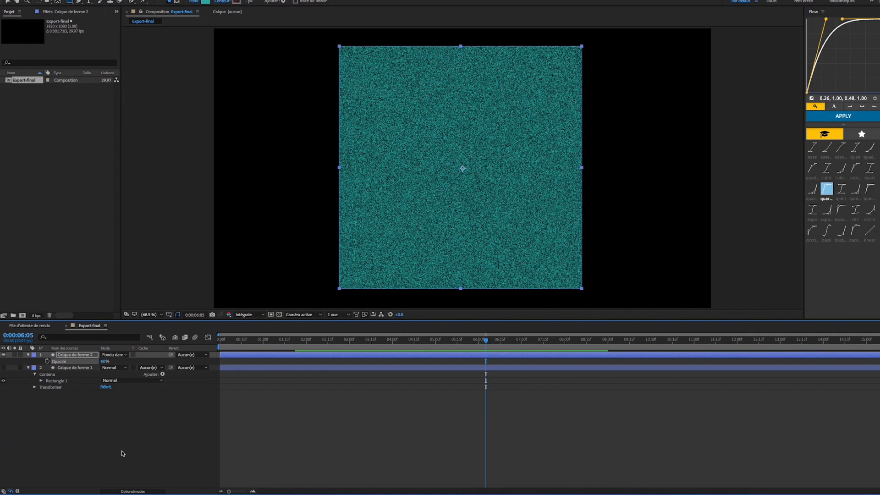
# - Show Calque de forme 1 again and change the fill of Calque de forme 2 to a darker teal
pyautogui.click(75, 368)
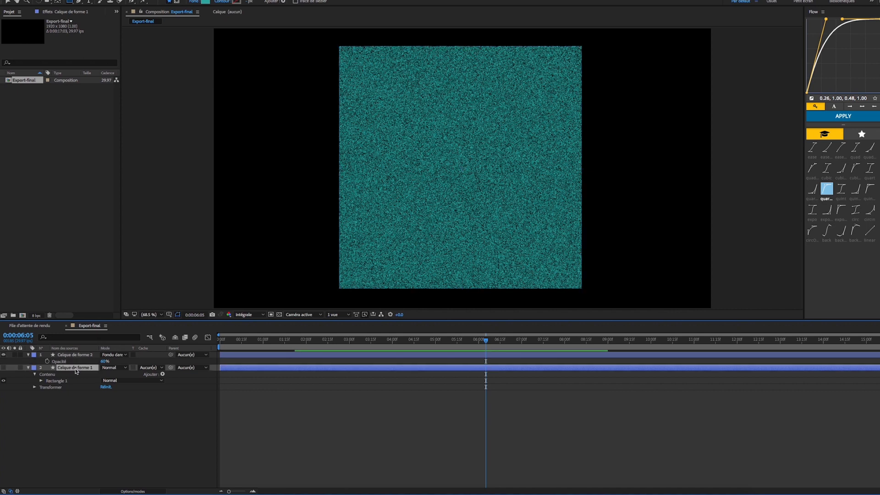
pyautogui.click(4, 368)
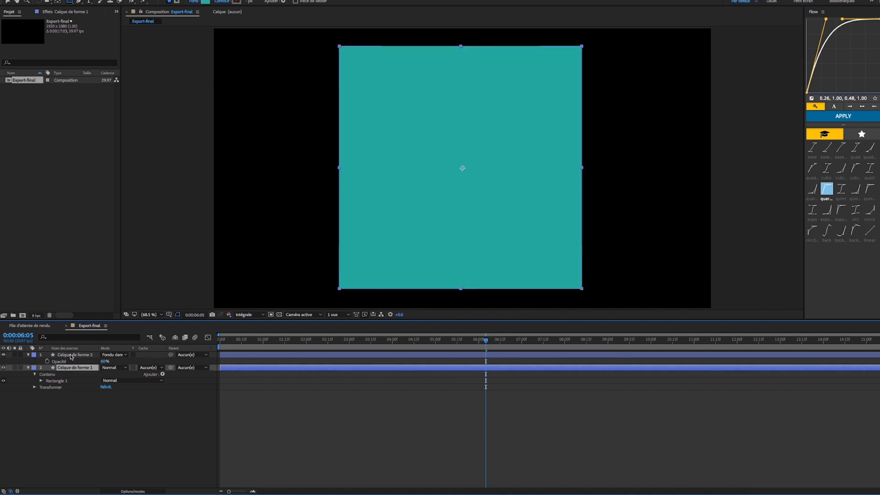
pyautogui.click(72, 355)
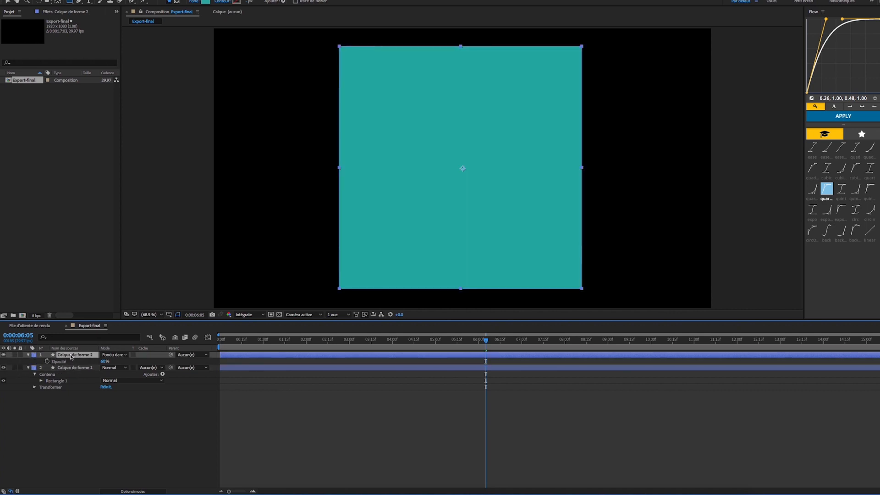
pyautogui.click(205, 2)
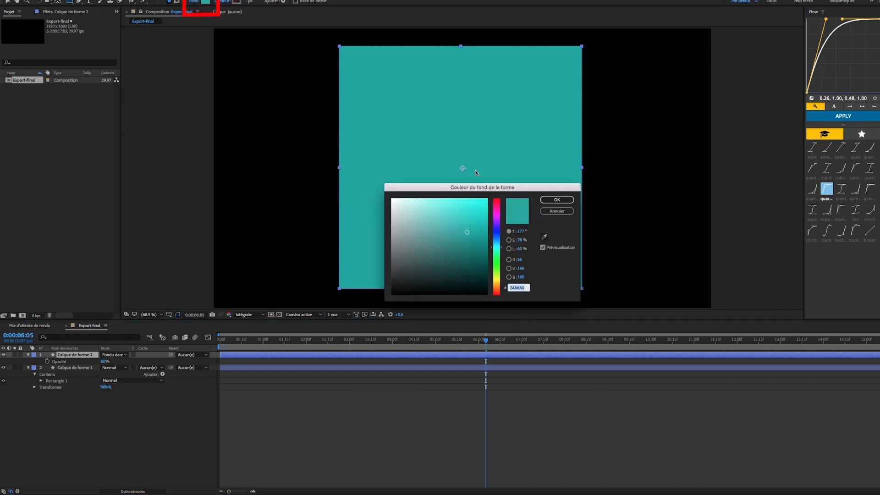
pyautogui.moveTo(512, 187); pyautogui.dragTo(724, 163)
pyautogui.click(732, 224)
pyautogui.moveTo(732, 224); pyautogui.dragTo(715, 225)
pyautogui.click(770, 174)
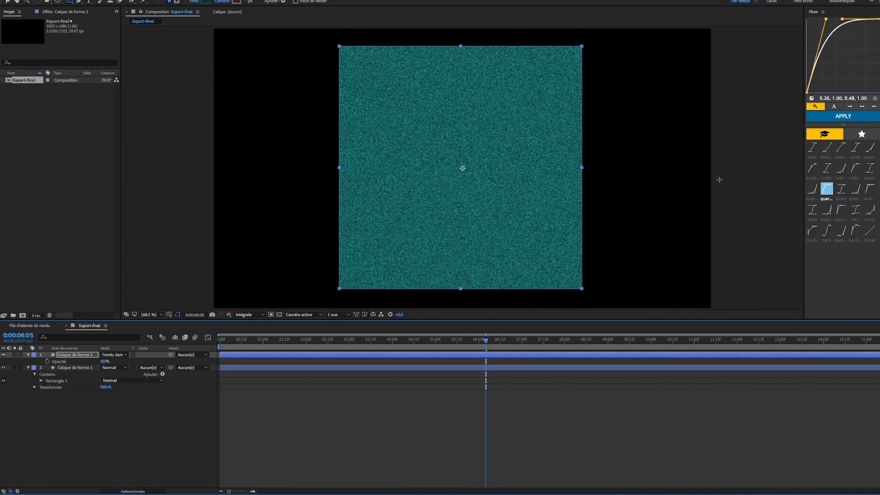
# - Play the composition from the start to check the dark grain over the teal square
pyautogui.moveTo(485, 339); pyautogui.dragTo(125, 348)
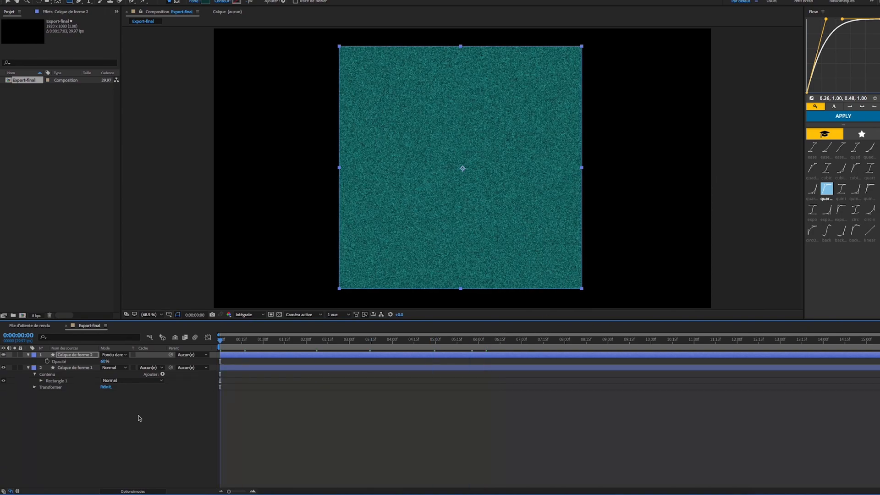
pyautogui.click(143, 428)
pyautogui.press('space')
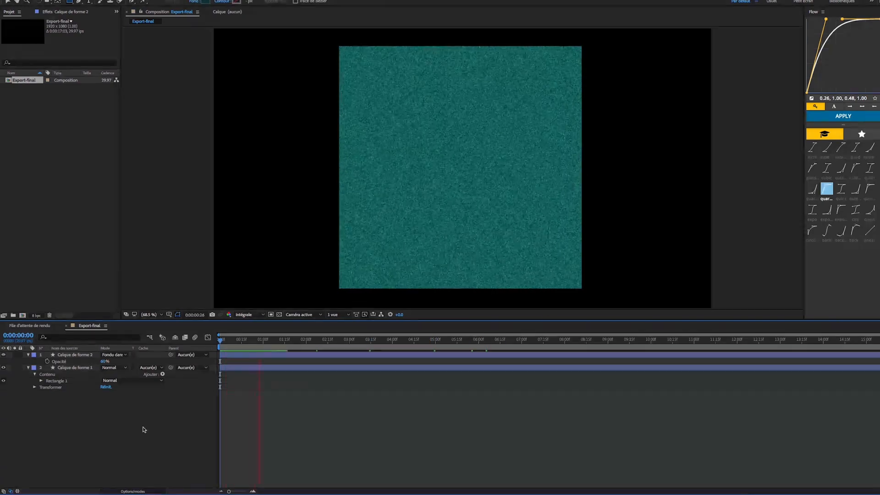
pyautogui.press('space')
# - Precompose Calque de forme 2 as Calque de forme 2 - Comp 1, transferring all attributes to the new composition
pyautogui.click(73, 357)
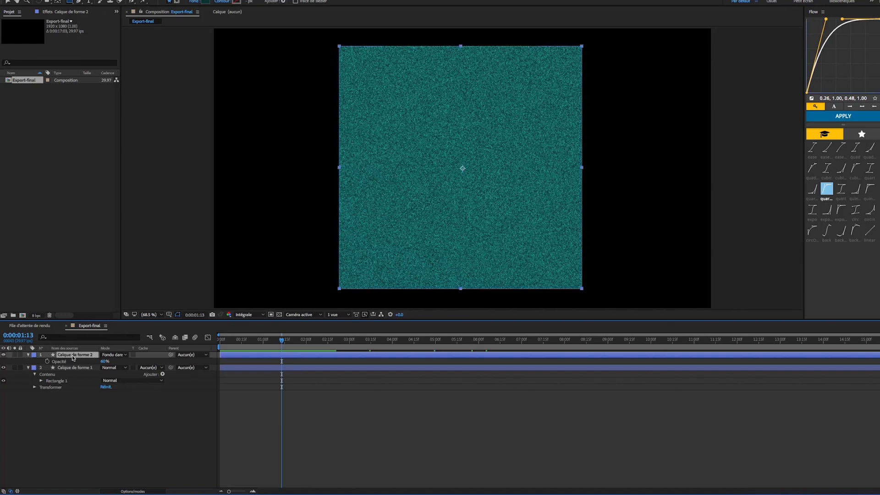
pyautogui.rightClick(73, 357)
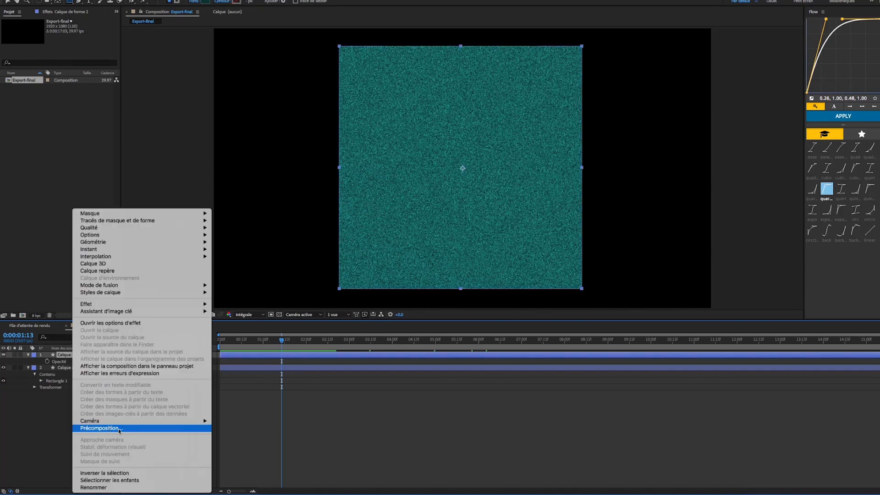
pyautogui.click(118, 428)
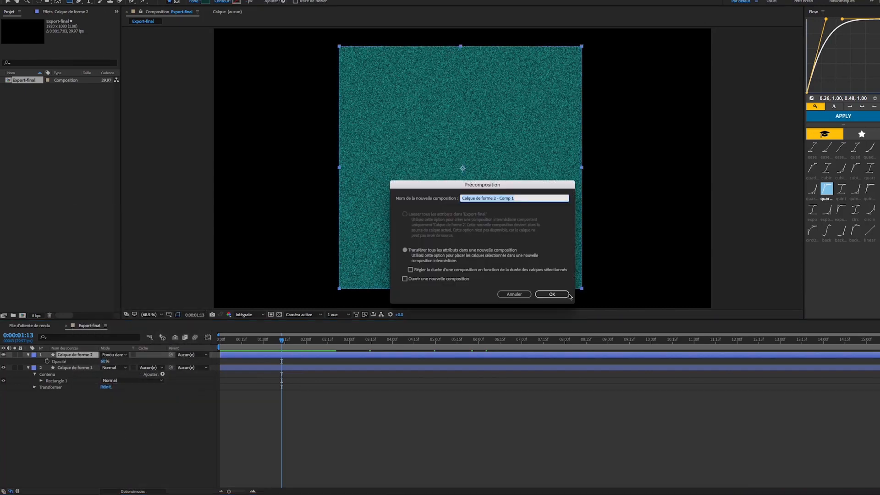
pyautogui.click(553, 294)
# - Draw a closed Pen mask on the precomposed layer that limits the grain to the square's lower and right-hand edge
pyautogui.click(78, 3)
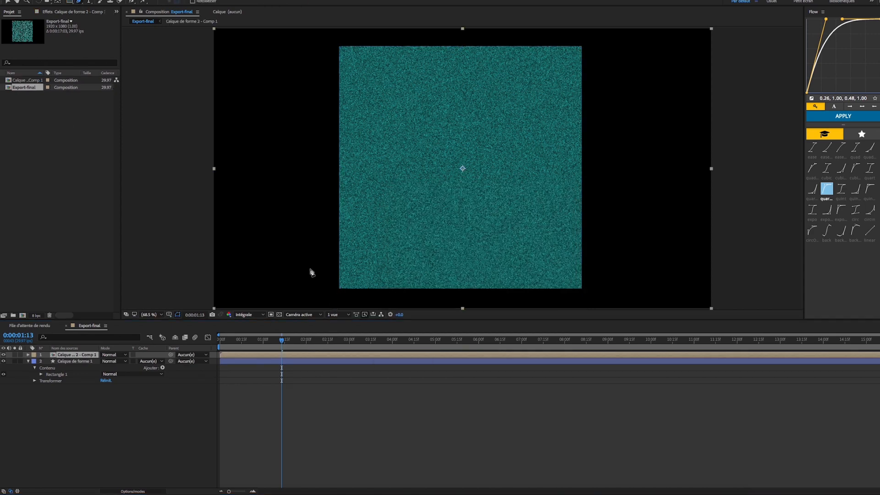
pyautogui.click(293, 254)
pyautogui.moveTo(513, 241); pyautogui.dragTo(521, 235)
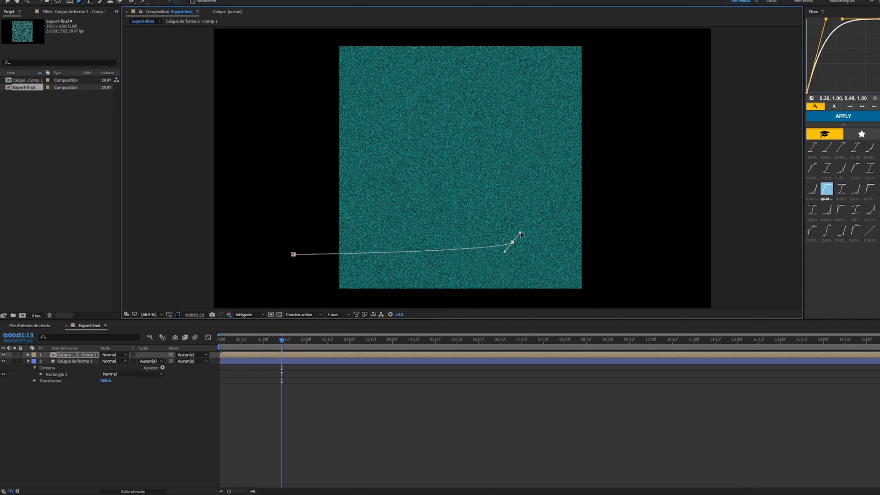
pyautogui.moveTo(600, 98); pyautogui.dragTo(606, 84)
pyautogui.click(730, 127)
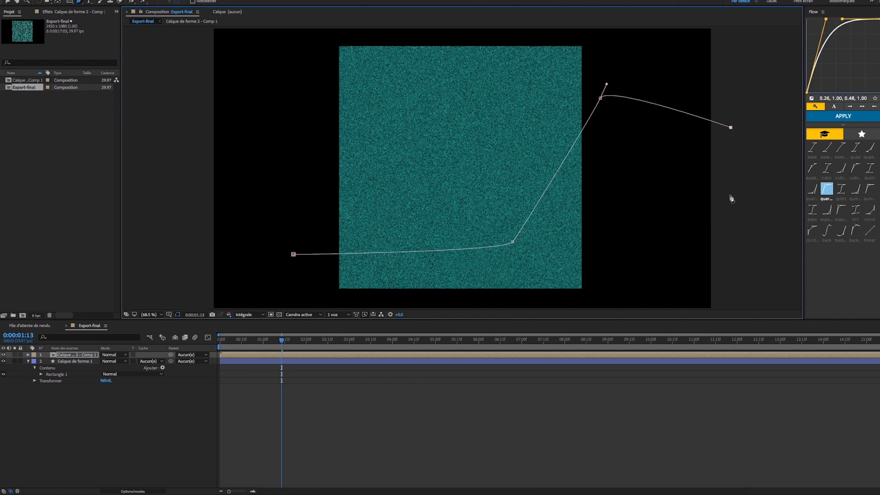
pyautogui.scroll(-3, 748, 301)
pyautogui.click(575, 258)
pyautogui.click(400, 253)
pyautogui.click(401, 200)
pyautogui.scroll(2, 436, 221)
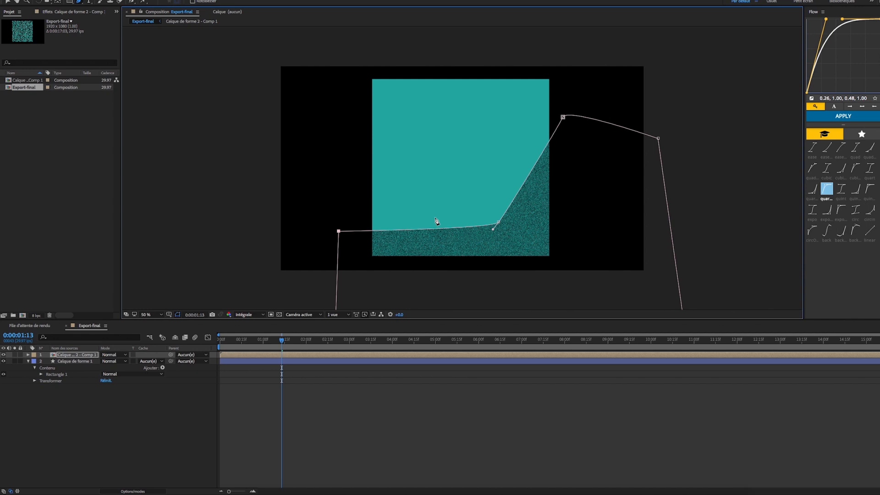
# - Hide the mask outlines in the composition view and preview the masked grain shadow from the start
pyautogui.click(178, 315)
pyautogui.click(184, 430)
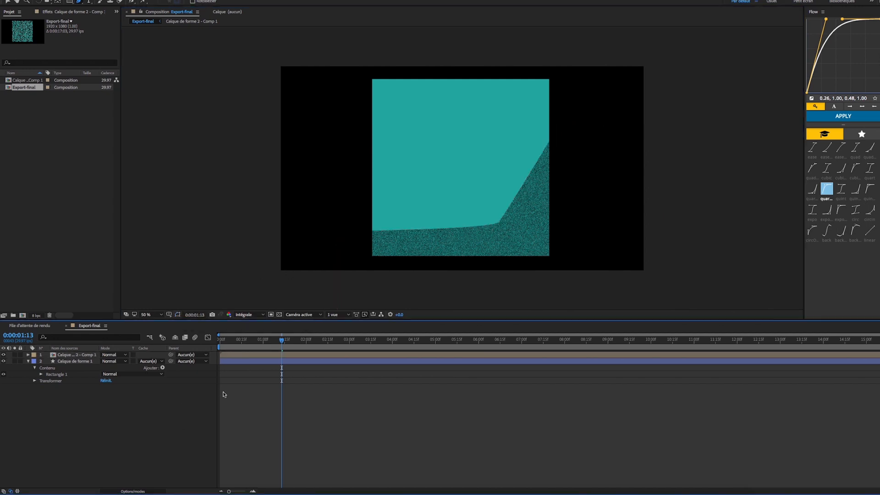
pyautogui.moveTo(281, 341); pyautogui.dragTo(217, 341)
pyautogui.press('space')
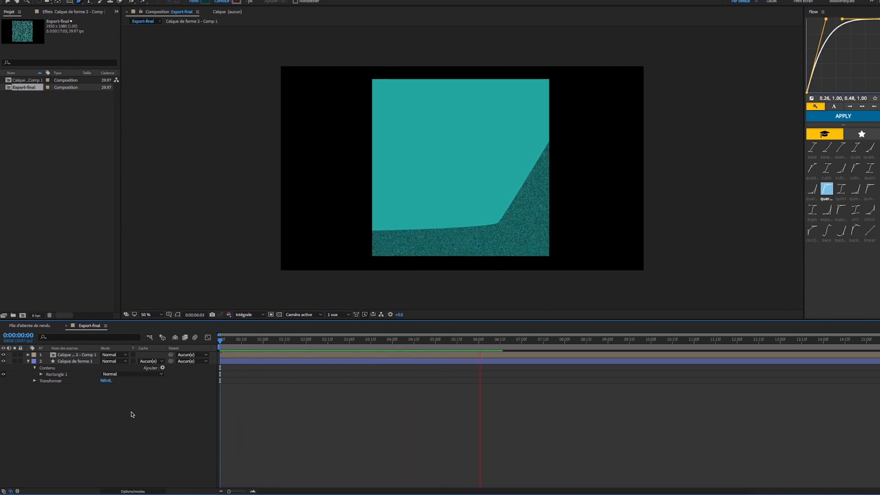
# - Try to strengthen the grain shadow by raising the opacity of the precomposed layer, and preview it
pyautogui.press('space')
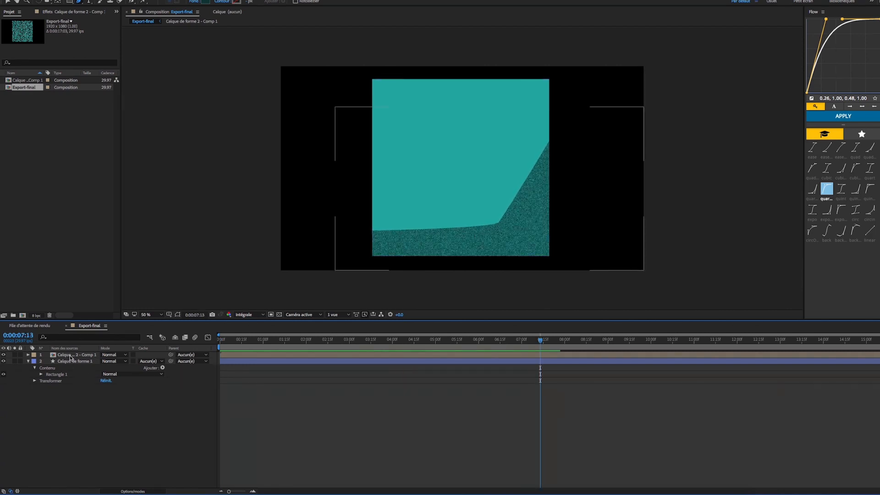
pyautogui.click(71, 357)
pyautogui.press('t')
pyautogui.moveTo(106, 361); pyautogui.dragTo(130, 363)
pyautogui.press('space')
pyautogui.press('space')
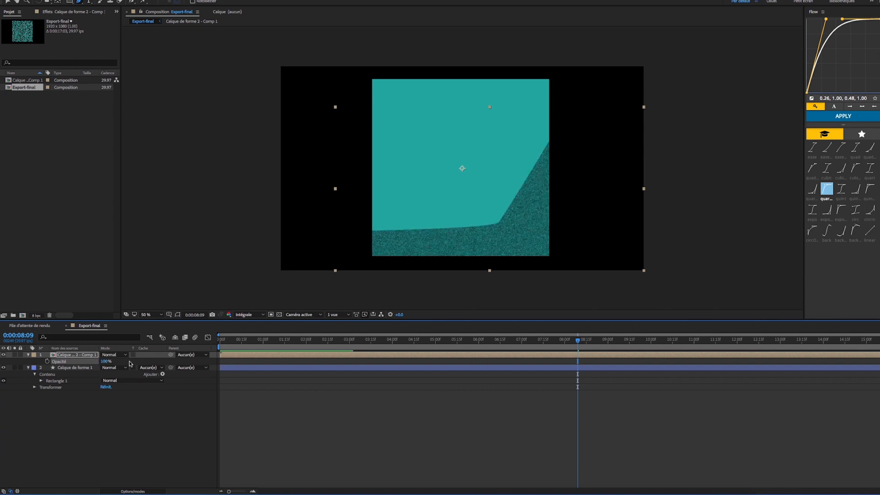
# - Open the precomposition Calque de forme 2 - Comp 1 and lower the opacity of its Calque de forme 2 layer
pyautogui.doubleClick(73, 355)
pyautogui.press('t')
pyautogui.moveTo(104, 362); pyautogui.dragTo(93, 363)
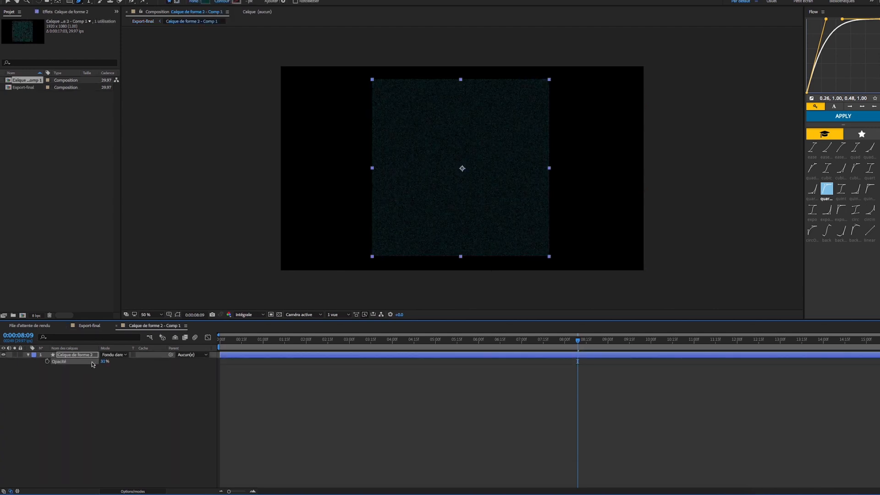
# - Return to the Export-final composition, end its work area at 0:00:08:09 and preview the softened grain
pyautogui.click(85, 326)
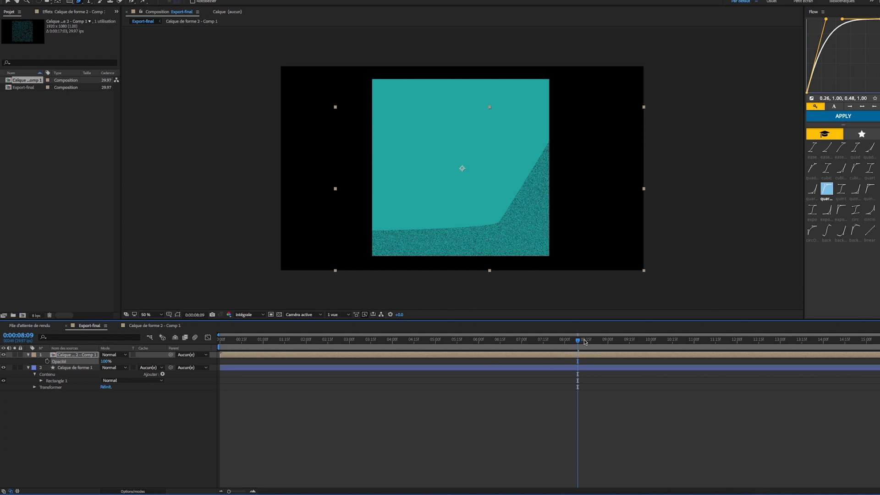
pyautogui.press('n')
pyautogui.press('space')
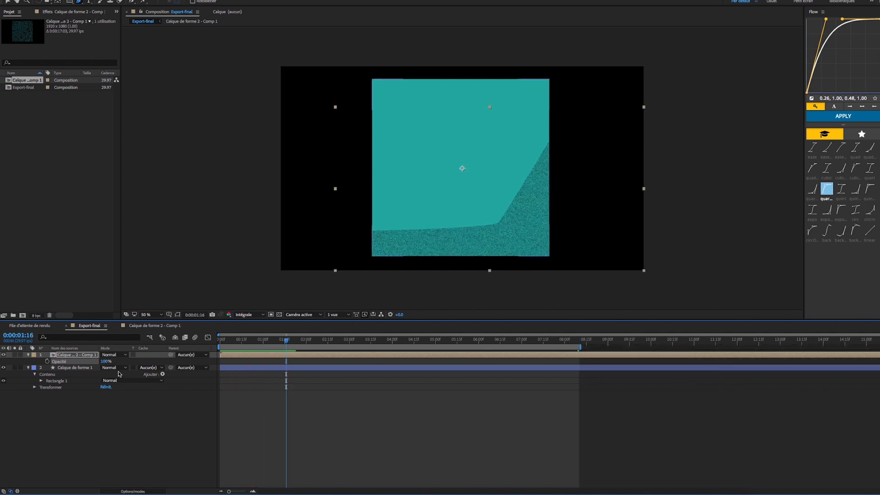
# - Feather Masque 1 on the precomposed grain layer by 357 pixels so the shadow's edge fades gradually
pyautogui.press('m')
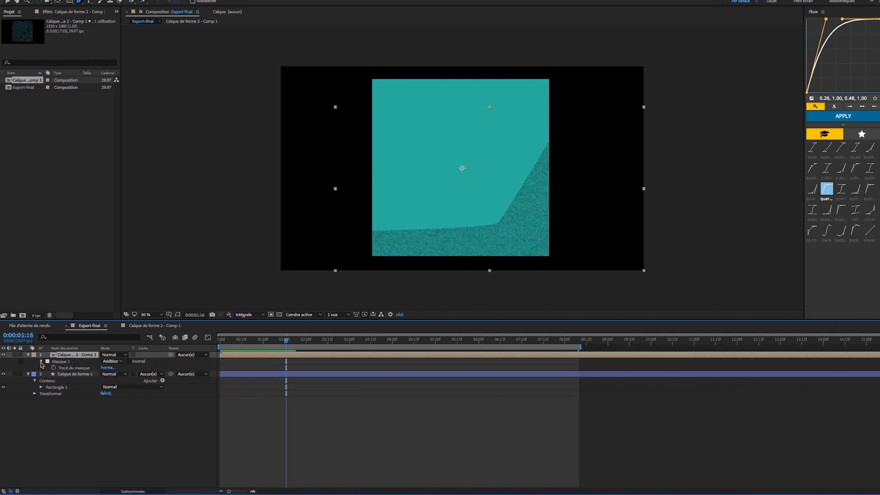
pyautogui.press('m')
pyautogui.moveTo(121, 374); pyautogui.dragTo(218, 377)
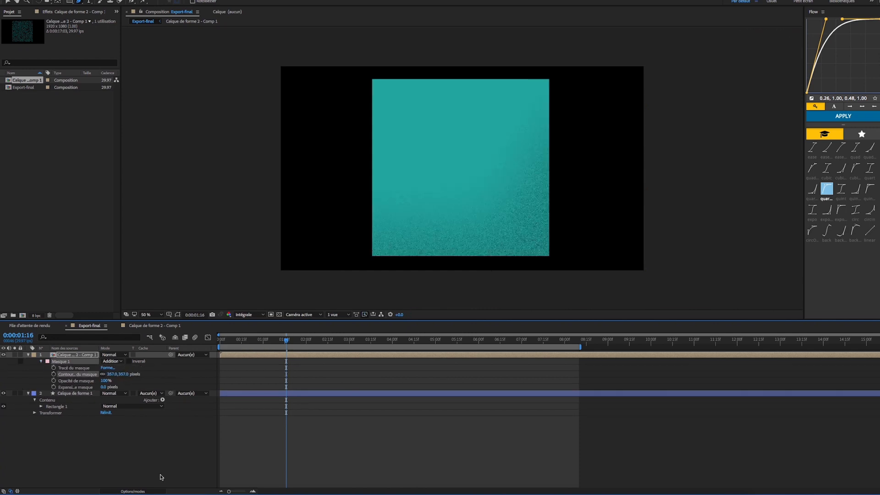